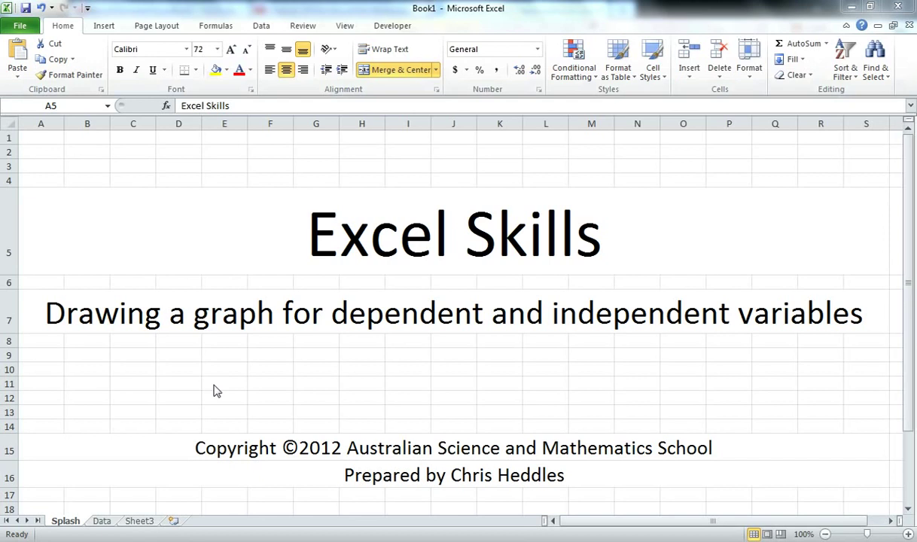
Switch to the Data sheet holding the ball's time, height and velocity table
{"action": "left_click", "coordinate": [102, 521]}
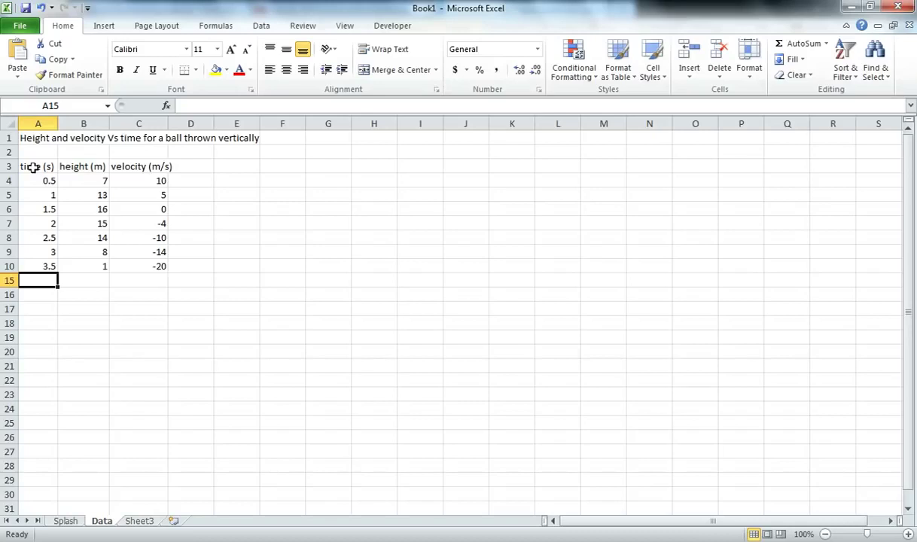
Select the table A3:C10 and bring up the Scatter chart types from the Insert ribbon
{"action": "left_click_drag", "start_coordinate": [33, 167], "coordinate": [130, 264]}
{"action": "left_click", "coordinate": [105, 27]}
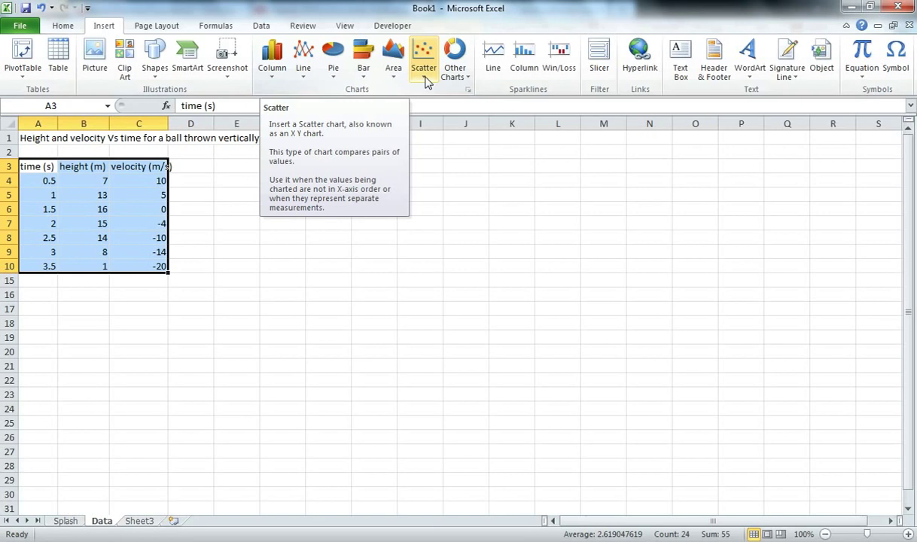
{"action": "left_click", "coordinate": [426, 82]}
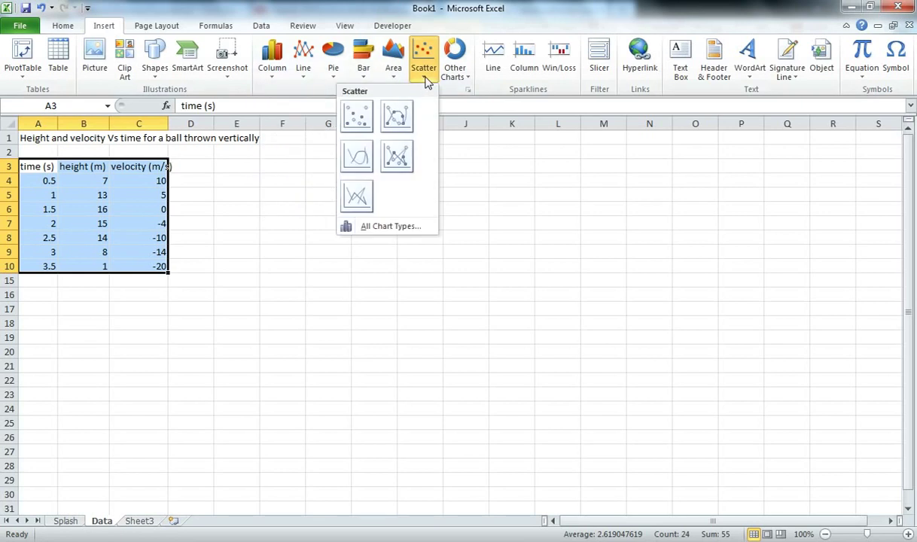
Insert a Scatter with only Markers chart and move it below the table to rows 16–30
{"action": "left_click", "coordinate": [357, 120]}
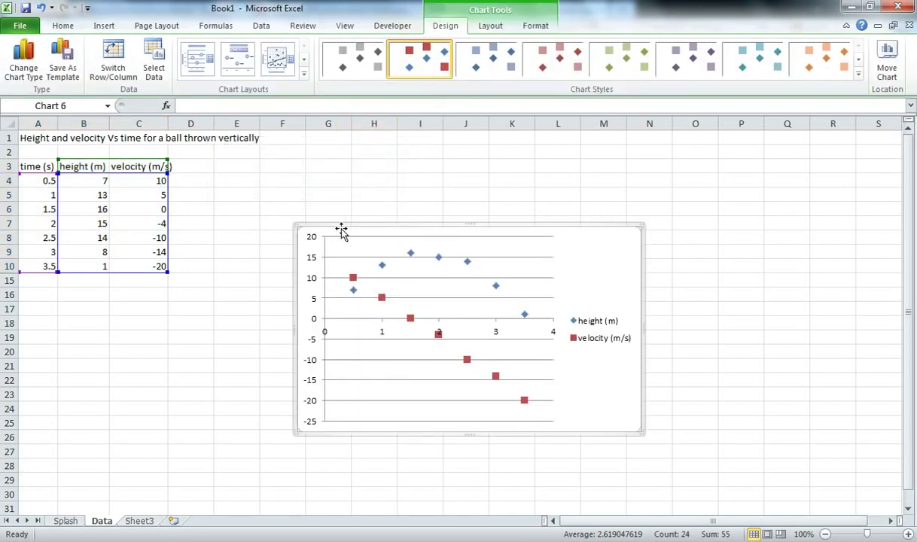
{"action": "left_click_drag", "start_coordinate": [342, 231], "coordinate": [69, 297]}
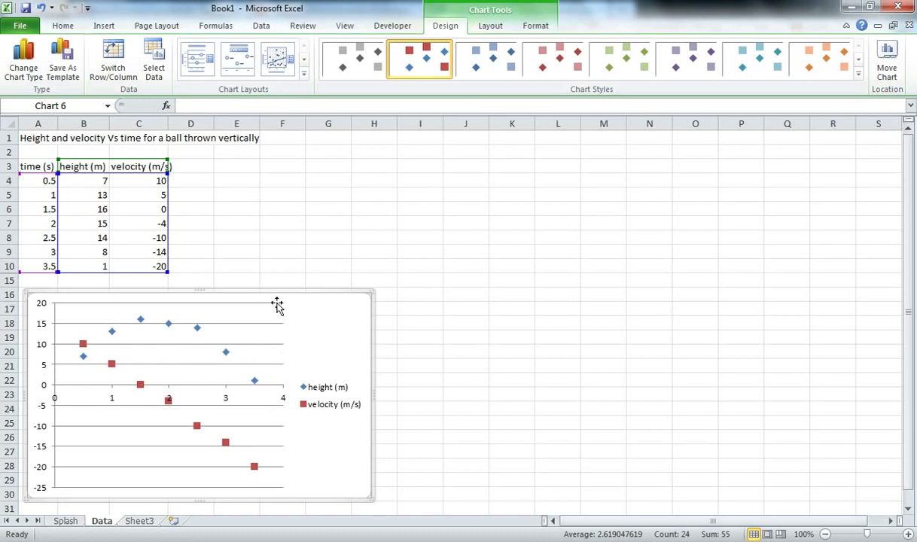
Plot the velocity series on a secondary vertical axis running from 15 to -25
{"action": "right_click", "coordinate": [112, 365]}
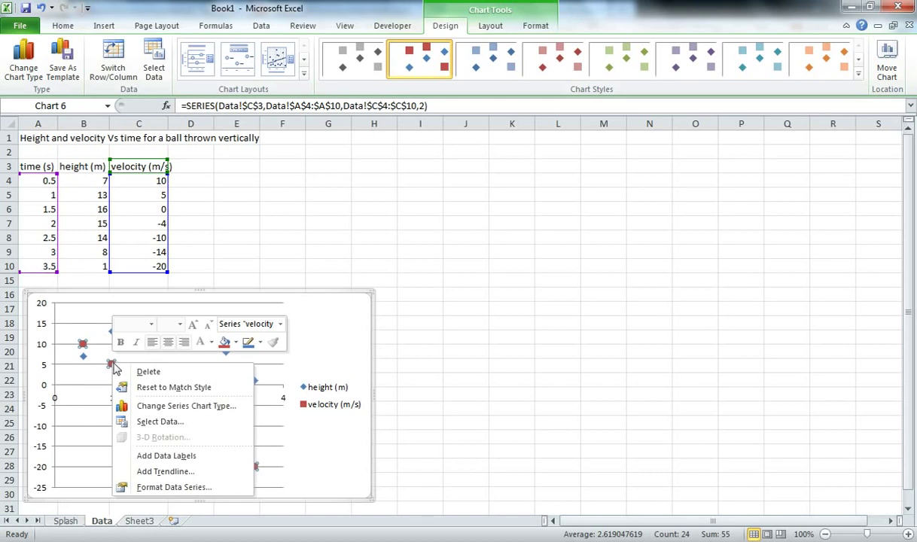
{"action": "left_click", "coordinate": [169, 488]}
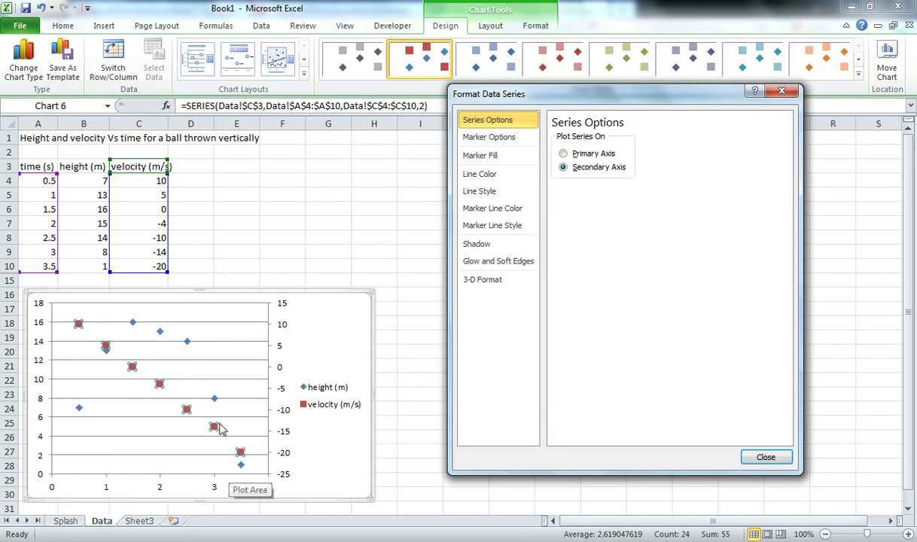
{"action": "left_click", "coordinate": [765, 457]}
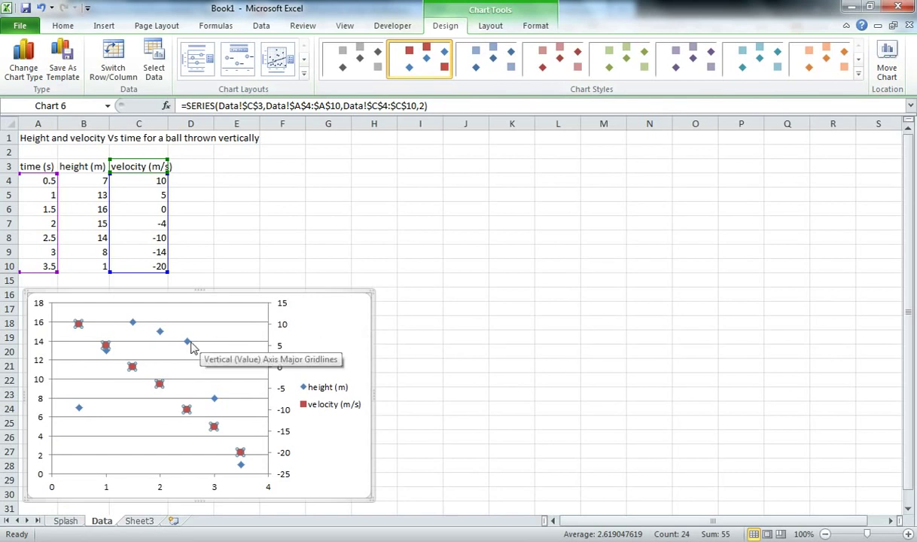
Add a trendline to the velocity points, trying Polynomial order 6 before settling on Linear
{"action": "left_click", "coordinate": [207, 376]}
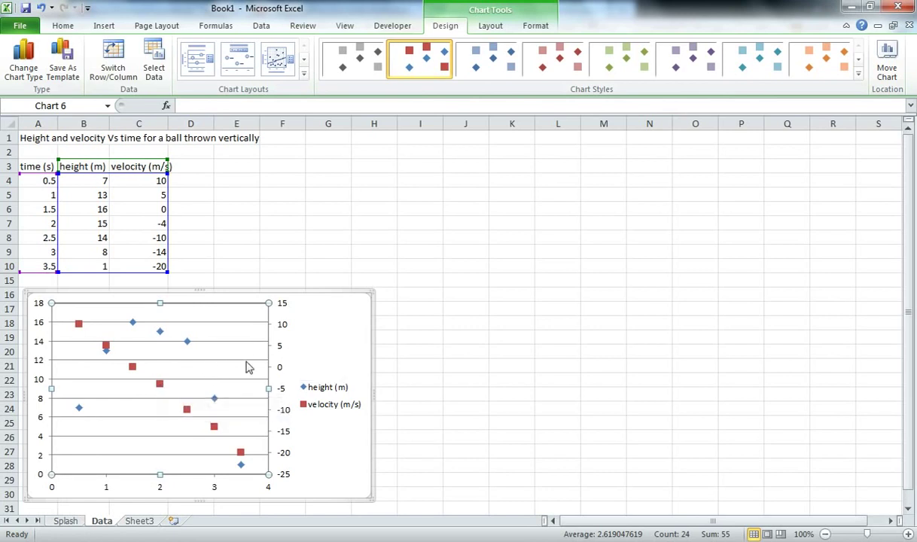
{"action": "mouse_move", "coordinate": [159, 388]}
{"action": "left_click", "coordinate": [159, 388]}
{"action": "right_click", "coordinate": [158, 388]}
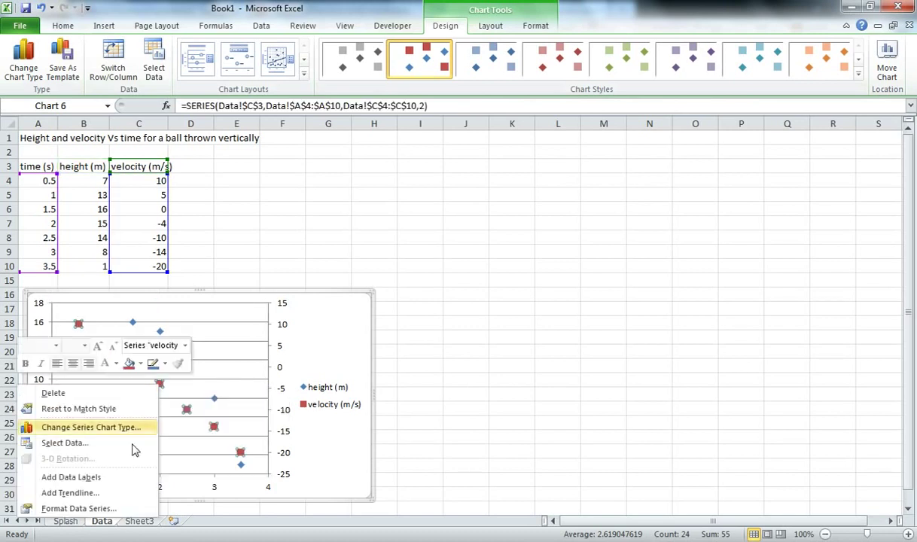
{"action": "left_click", "coordinate": [95, 498]}
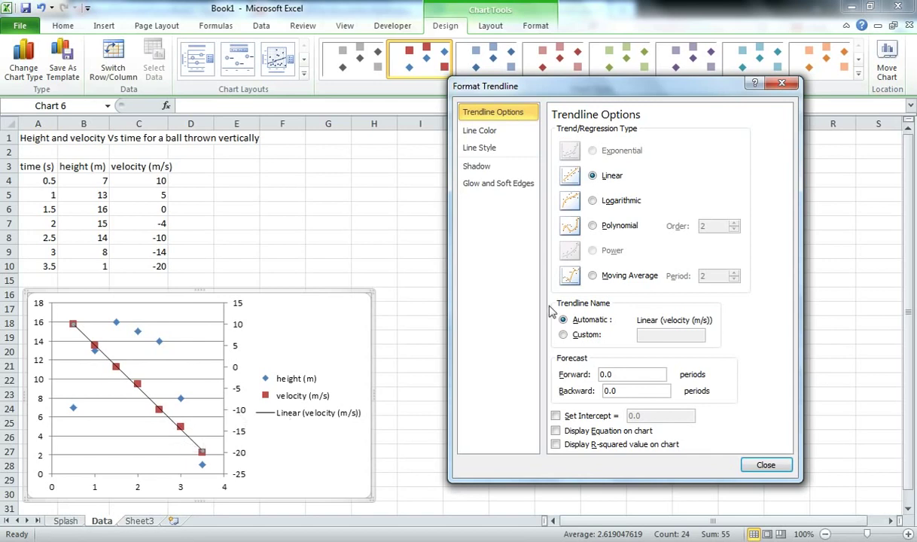
{"action": "left_click", "coordinate": [563, 225]}
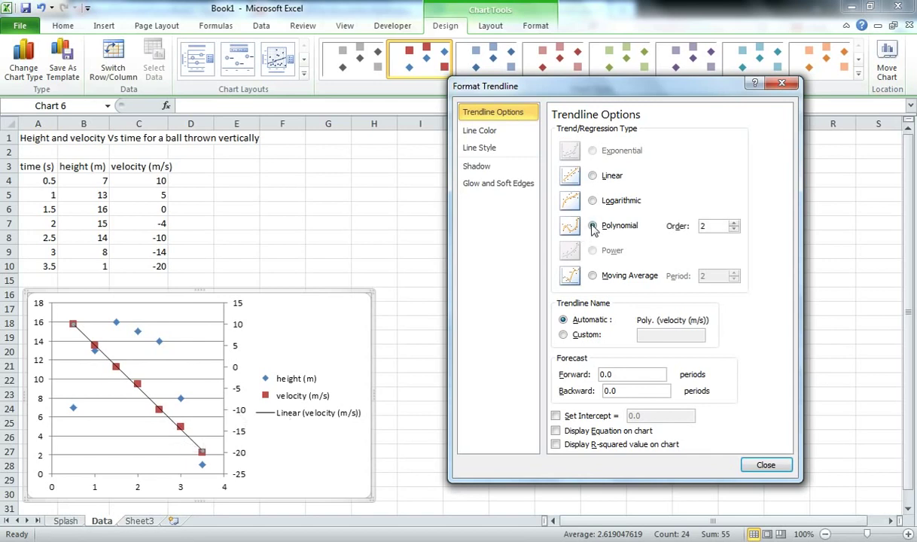
{"action": "left_click", "coordinate": [734, 222]}
{"action": "left_click", "coordinate": [734, 223]}
{"action": "left_click", "coordinate": [734, 223]}
{"action": "left_click", "coordinate": [734, 223]}
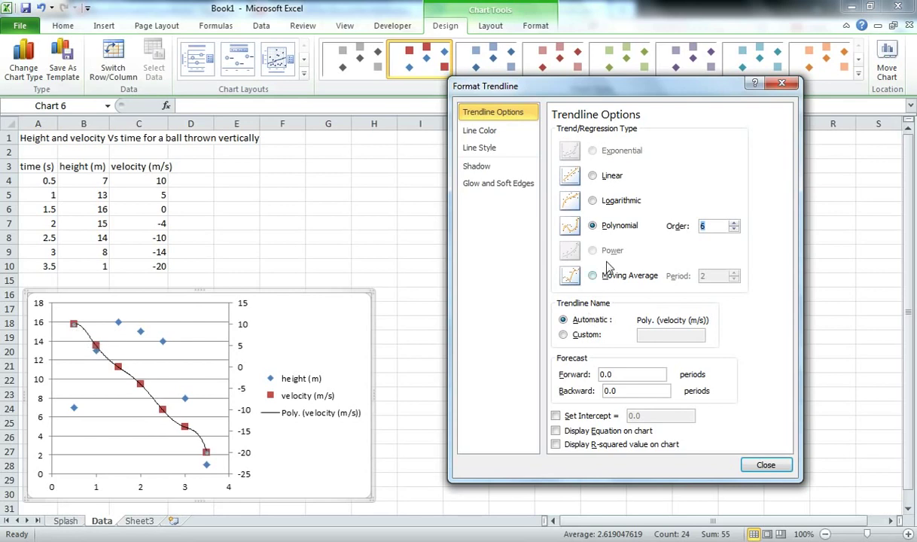
{"action": "left_click", "coordinate": [592, 176]}
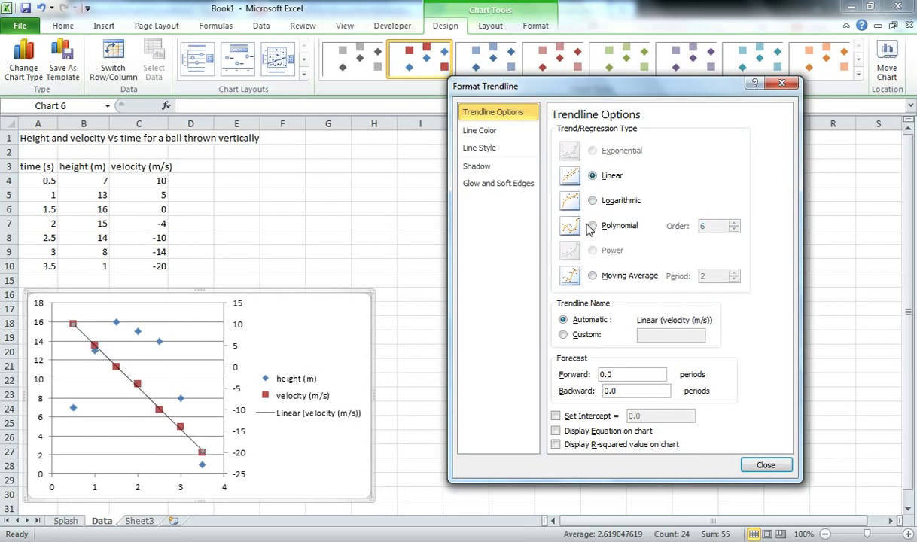
Display the velocity trendline equation y = -9.8571x + 15 and R² = 0.9981 on the chart
{"action": "left_click", "coordinate": [555, 431]}
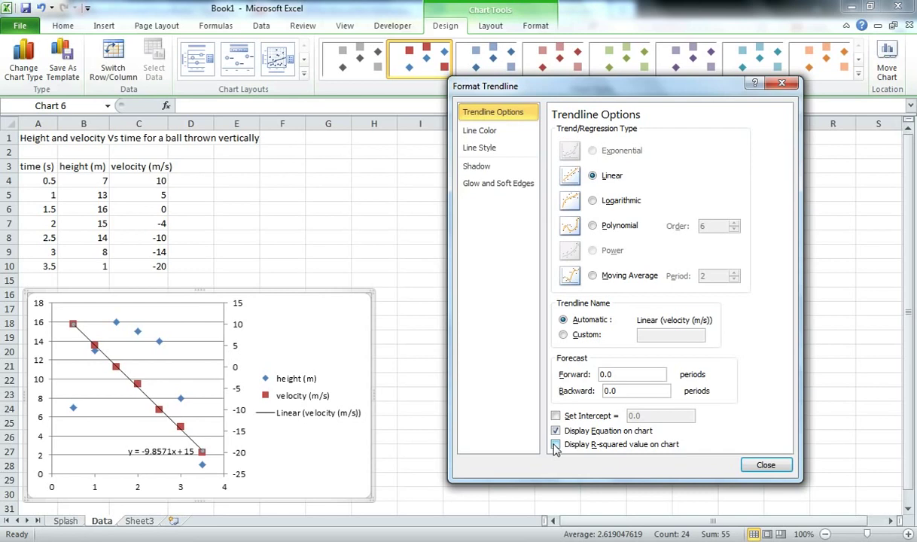
{"action": "left_click", "coordinate": [555, 445]}
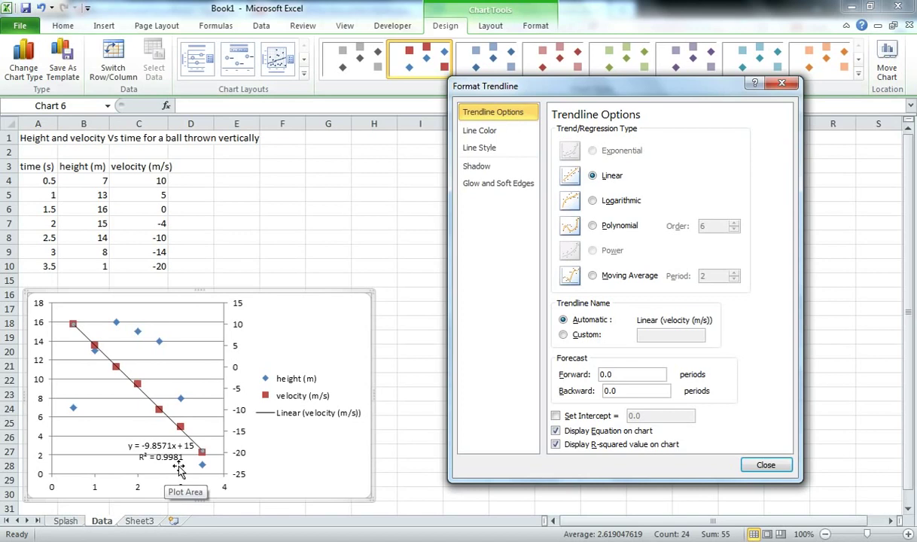
{"action": "left_click", "coordinate": [762, 465]}
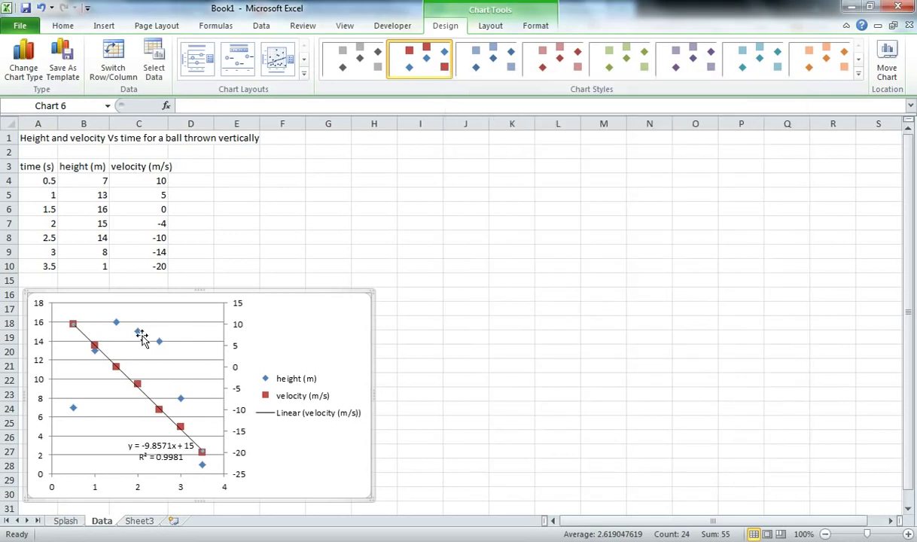
Give the height series an order-2 polynomial trendline with its equation and R² shown
{"action": "right_click", "coordinate": [138, 332]}
{"action": "left_click", "coordinate": [191, 442]}
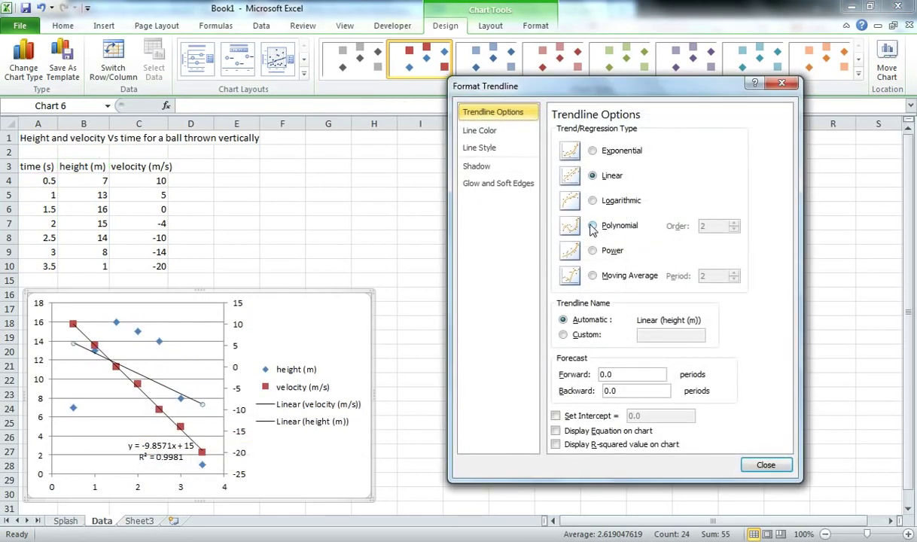
{"action": "left_click", "coordinate": [593, 225]}
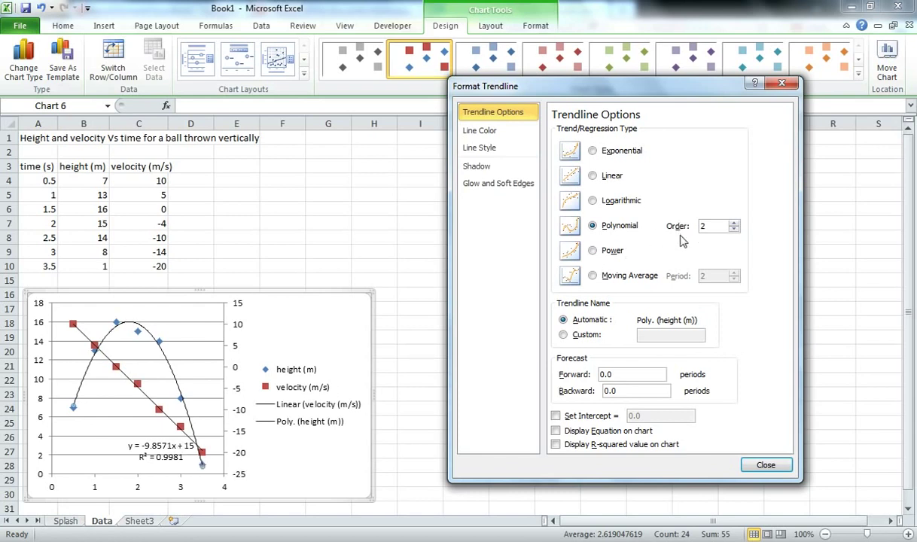
{"action": "left_click", "coordinate": [566, 432]}
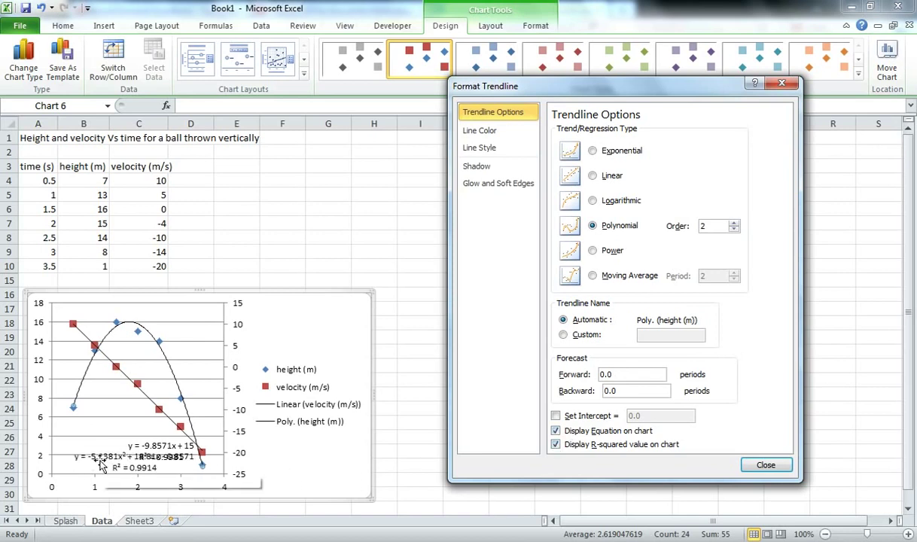
Move the height equation label to the chart top and set the trendline intercept to 0
{"action": "left_click_drag", "start_coordinate": [100, 463], "coordinate": [176, 316]}
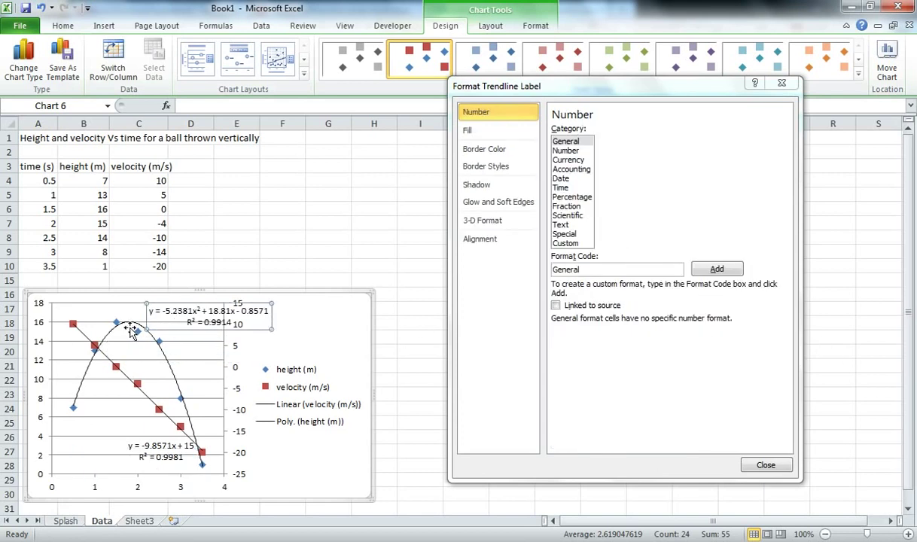
{"action": "left_click", "coordinate": [109, 337]}
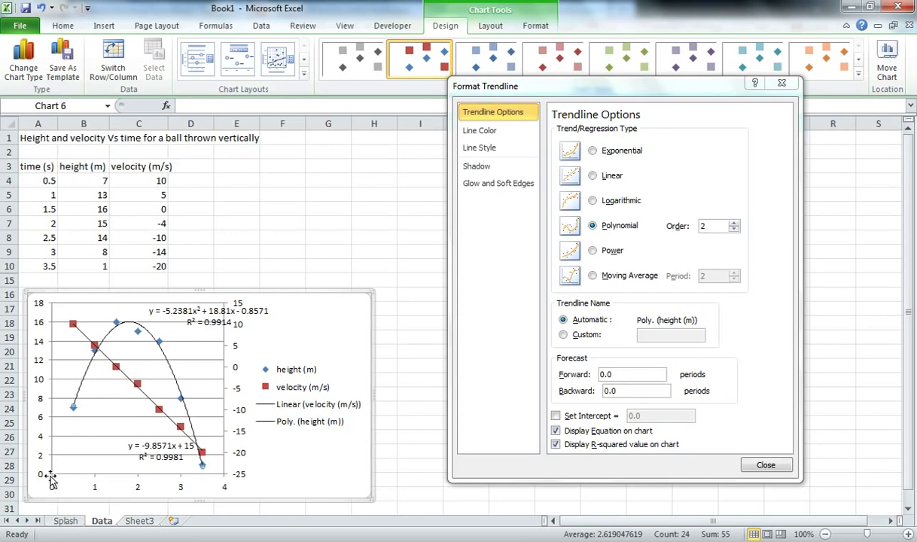
{"action": "left_click", "coordinate": [556, 416]}
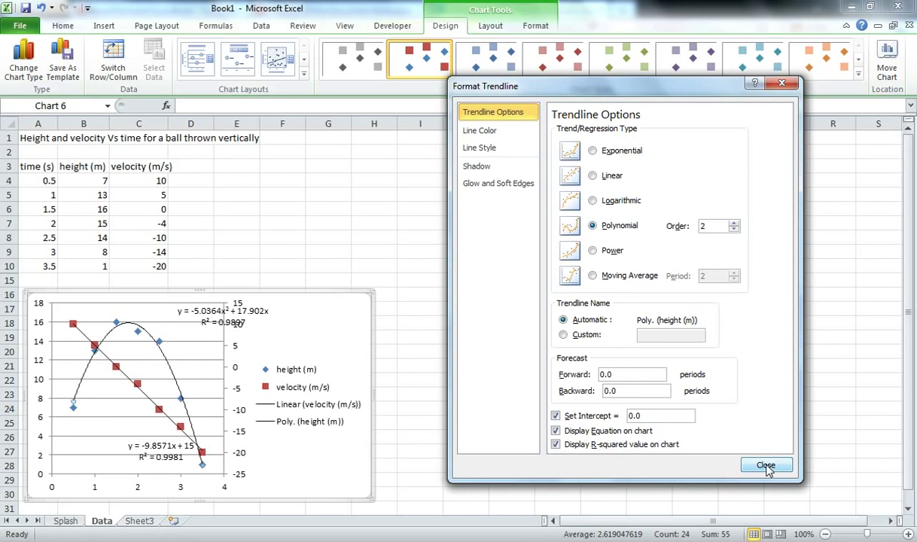
{"action": "left_click", "coordinate": [765, 466]}
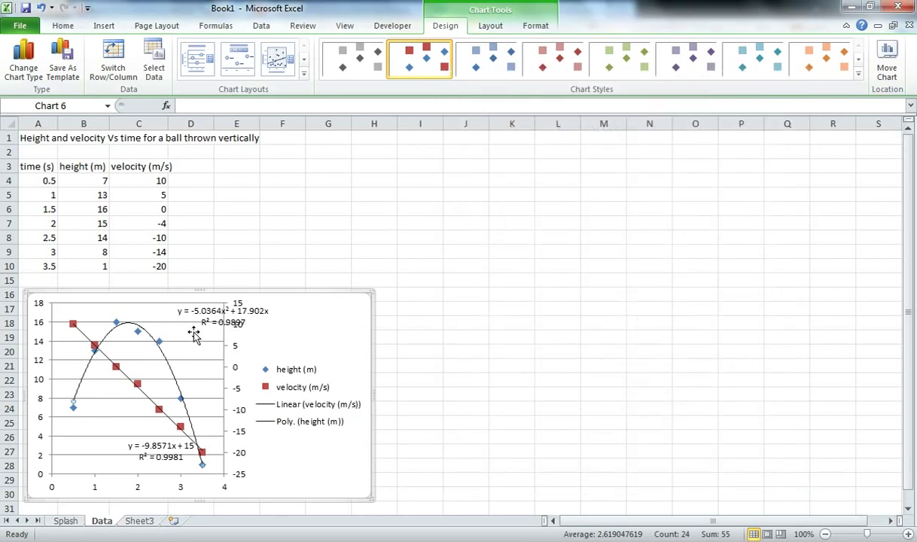
Delete both trendline equation labels from the chart
{"action": "left_click_drag", "start_coordinate": [202, 318], "coordinate": [167, 300]}
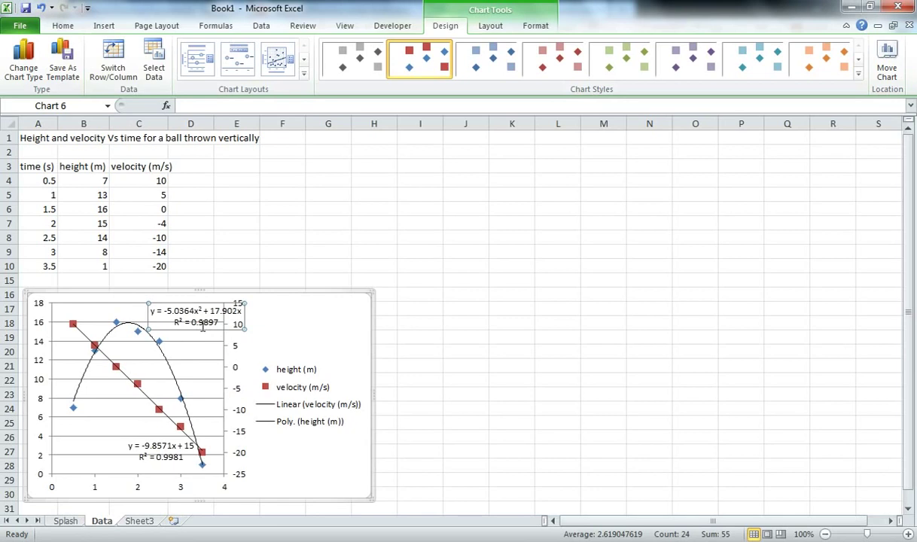
{"action": "key", "text": "Delete"}
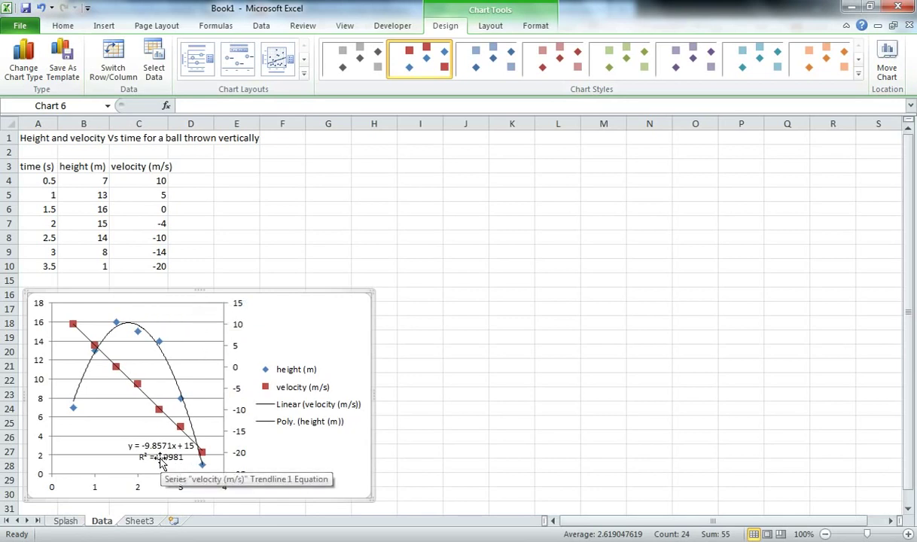
{"action": "left_click", "coordinate": [166, 461]}
{"action": "key", "text": "Delete"}
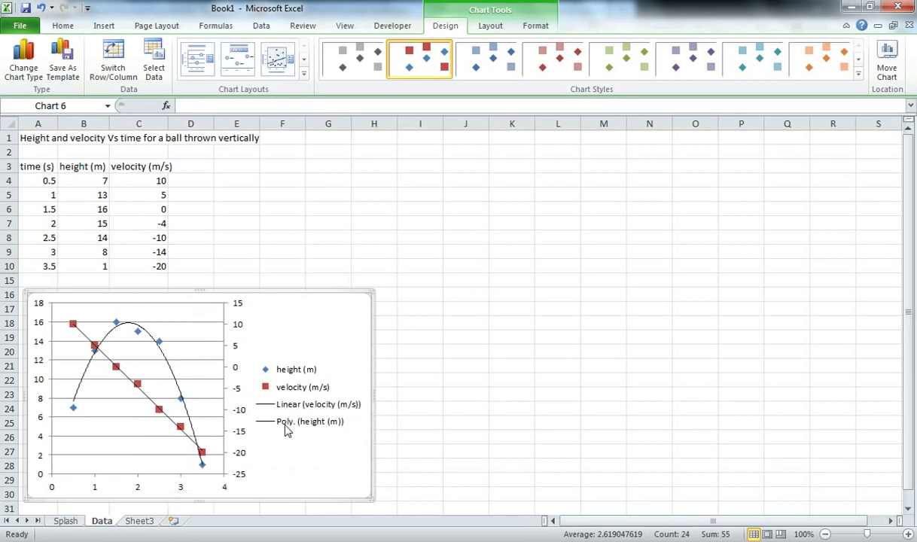
Remove the Poly. (height (m)) and Linear (velocity (m/s)) entries from the legend
{"action": "left_click", "coordinate": [290, 428]}
{"action": "left_click", "coordinate": [300, 426]}
{"action": "key", "text": "Delete"}
{"action": "left_click", "coordinate": [302, 421]}
{"action": "left_click", "coordinate": [302, 420]}
{"action": "key", "text": "Delete"}
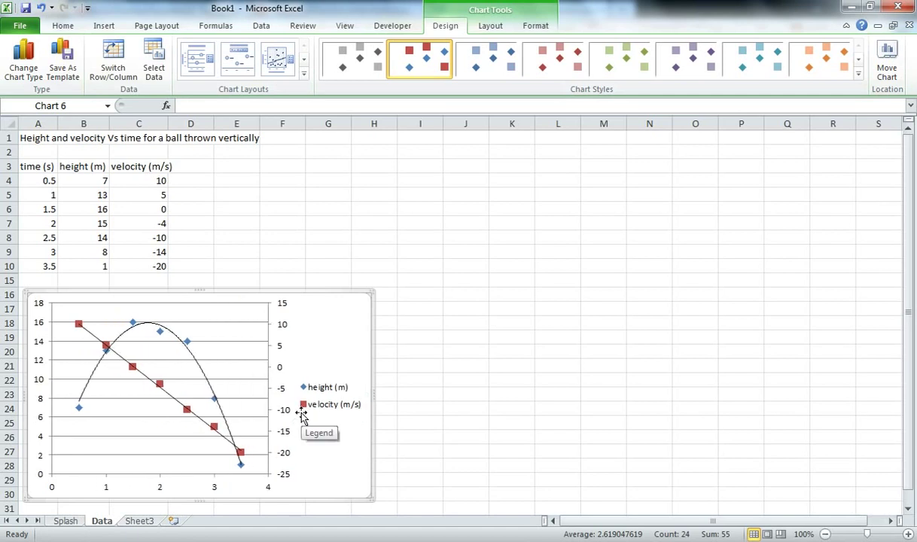